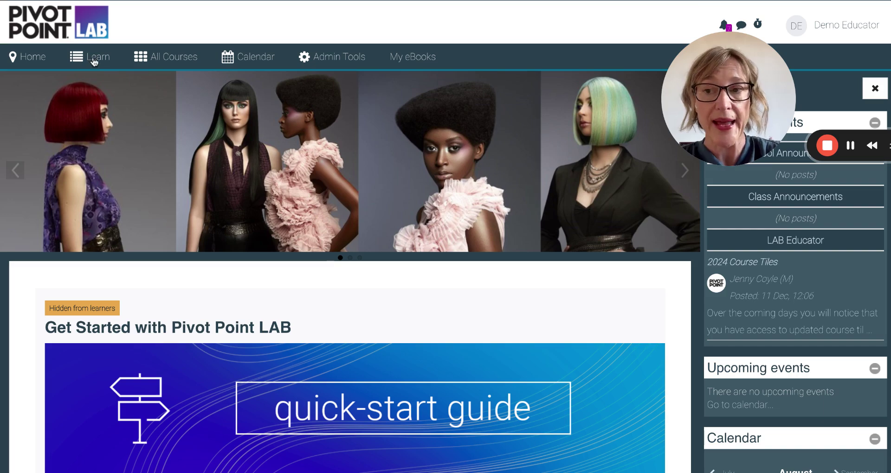
Open the SHBHCLS002 Colour and Lighten Hair H24 course from the Hairdressing H24 class's Colour Learning Path H24
{"action": "left_click", "coordinate": [94, 59]}
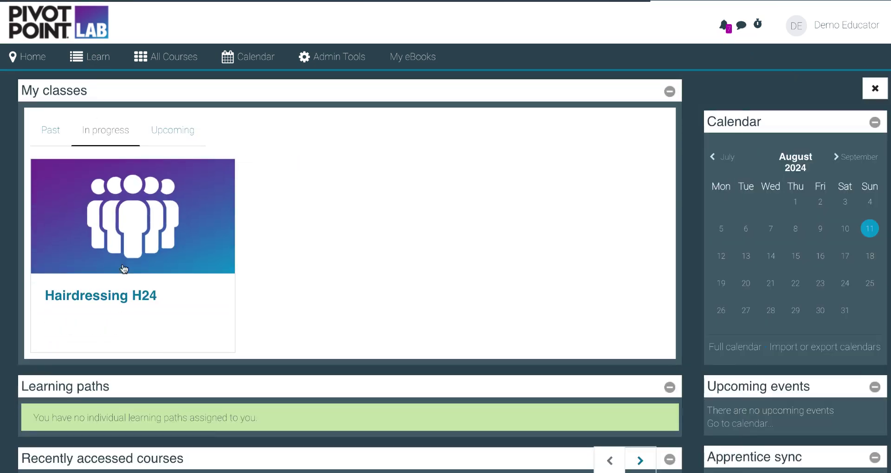
{"action": "left_click", "coordinate": [121, 301]}
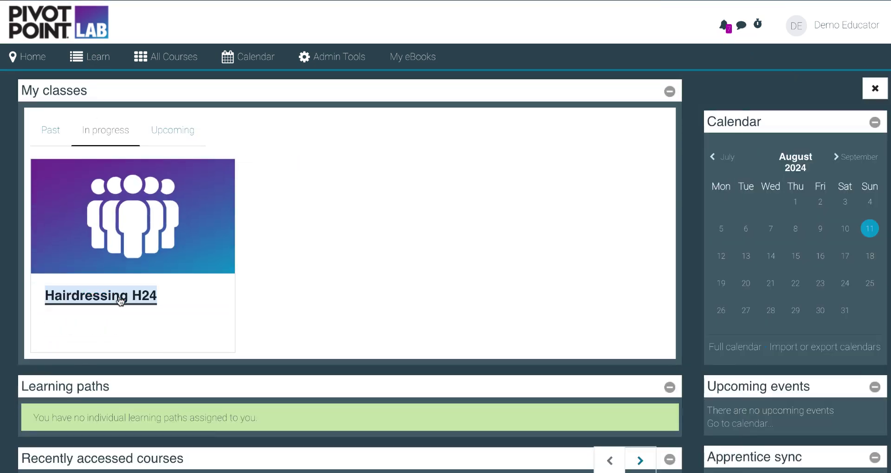
{"action": "left_click", "coordinate": [219, 162]}
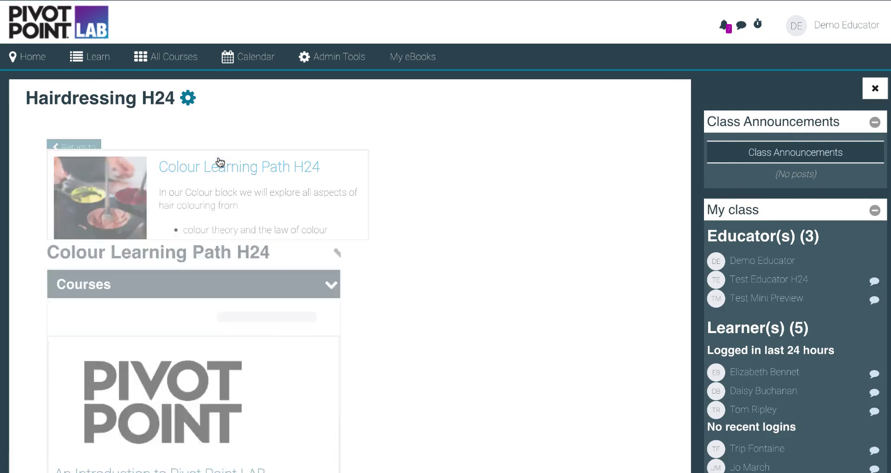
{"action": "scroll", "coordinate": [234, 278], "scroll_direction": "down", "scroll_amount": 5}
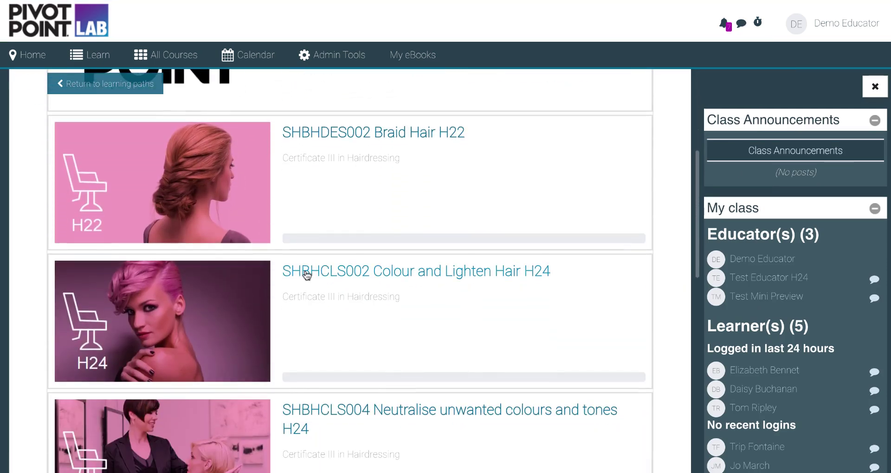
{"action": "left_click", "coordinate": [320, 271]}
Open the 102H.09 Study Guide assignment in the course's 102H.09 Hair Theory lesson
{"action": "scroll", "coordinate": [348, 269], "scroll_direction": "down", "scroll_amount": 5}
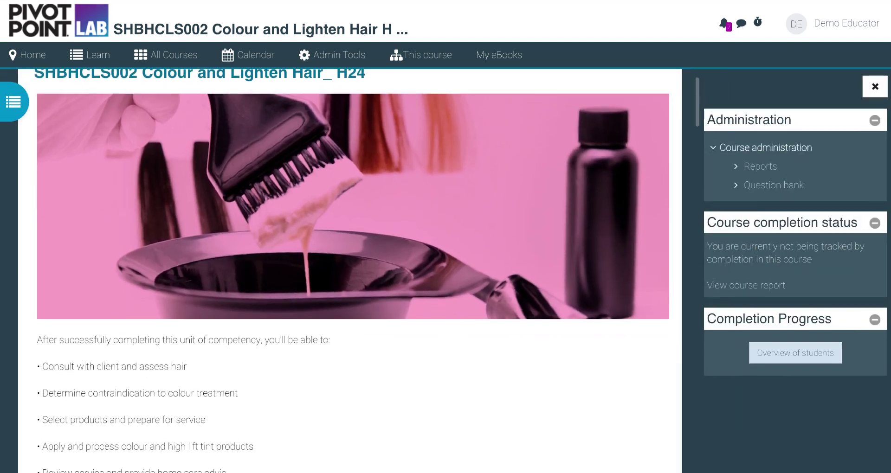
{"action": "scroll", "coordinate": [349, 269], "scroll_direction": "down", "scroll_amount": 3}
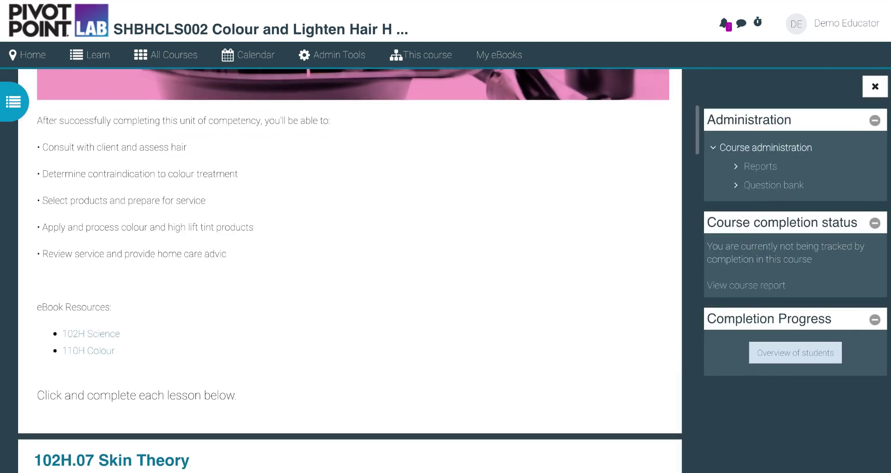
{"action": "scroll", "coordinate": [350, 277], "scroll_direction": "down", "scroll_amount": 6}
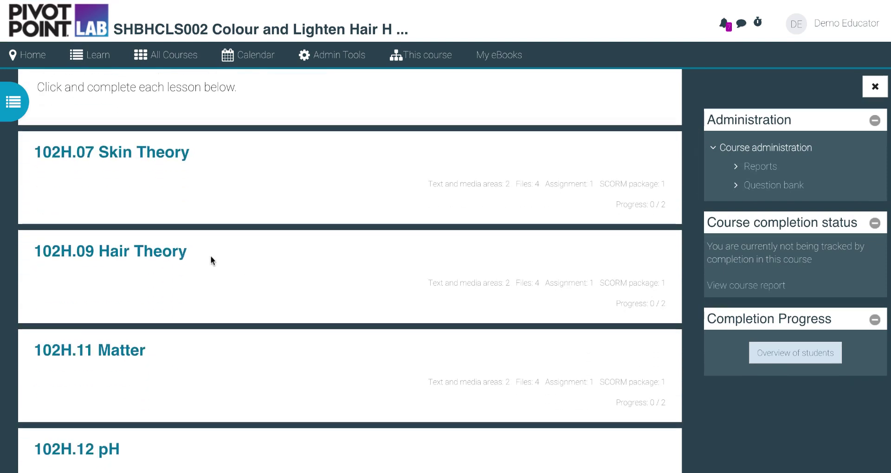
{"action": "left_click", "coordinate": [132, 257]}
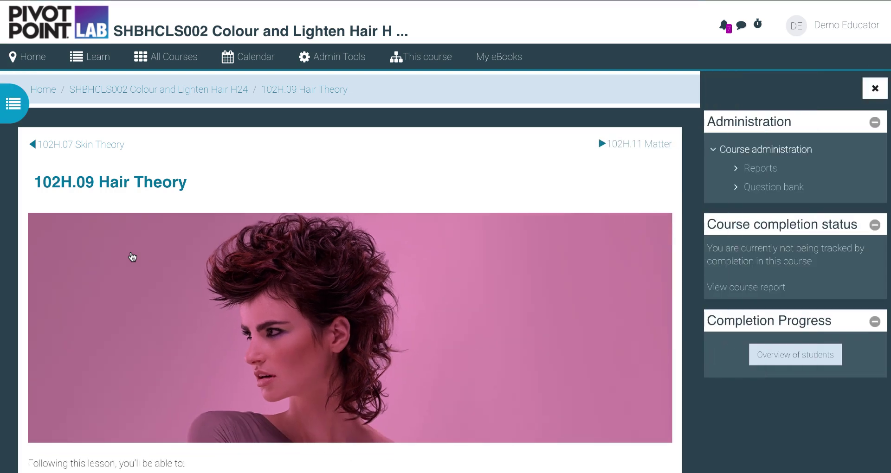
{"action": "scroll", "coordinate": [123, 325], "scroll_direction": "down", "scroll_amount": 6}
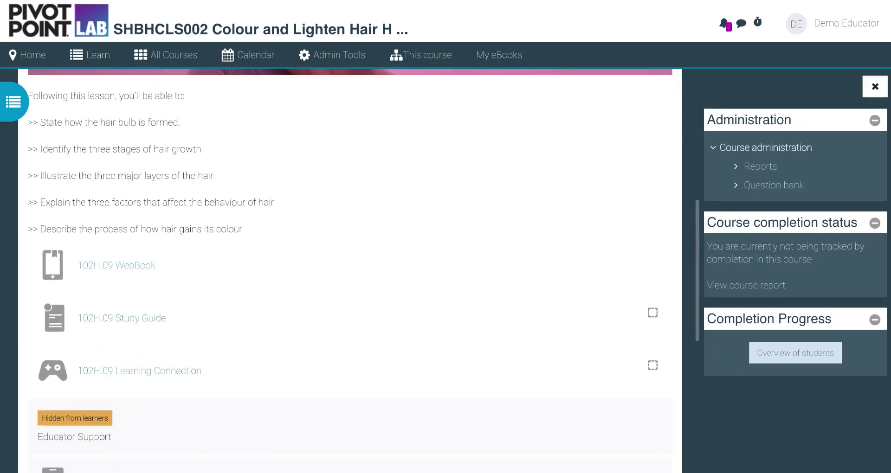
{"action": "left_click", "coordinate": [124, 322]}
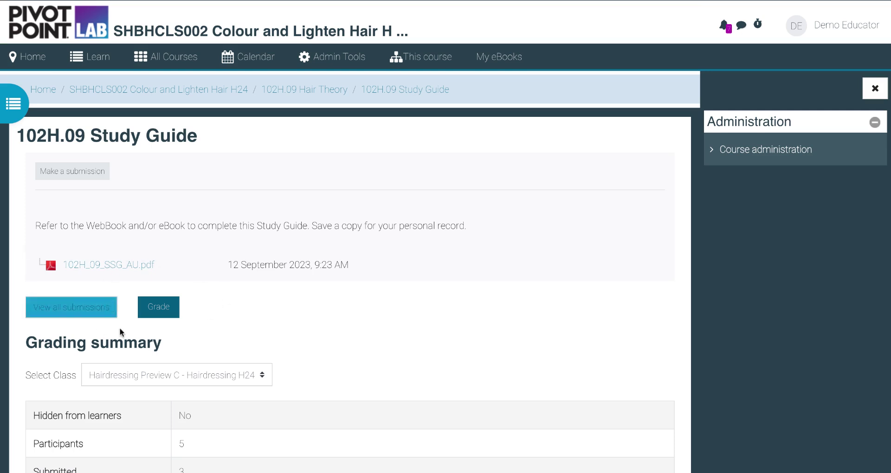
Check the study guide's grading summary for the class and open the list of all submissions
{"action": "scroll", "coordinate": [91, 320], "scroll_direction": "down", "scroll_amount": 1}
{"action": "scroll", "coordinate": [90, 321], "scroll_direction": "down", "scroll_amount": 2}
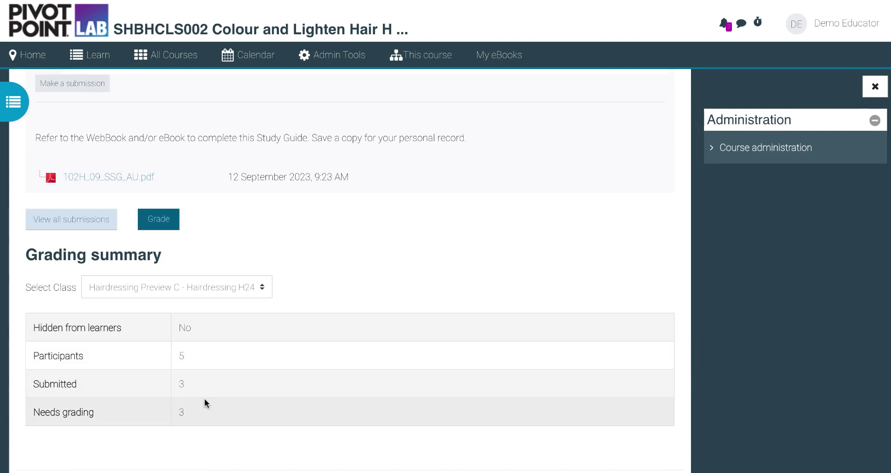
{"action": "scroll", "coordinate": [203, 408], "scroll_direction": "down", "scroll_amount": 1}
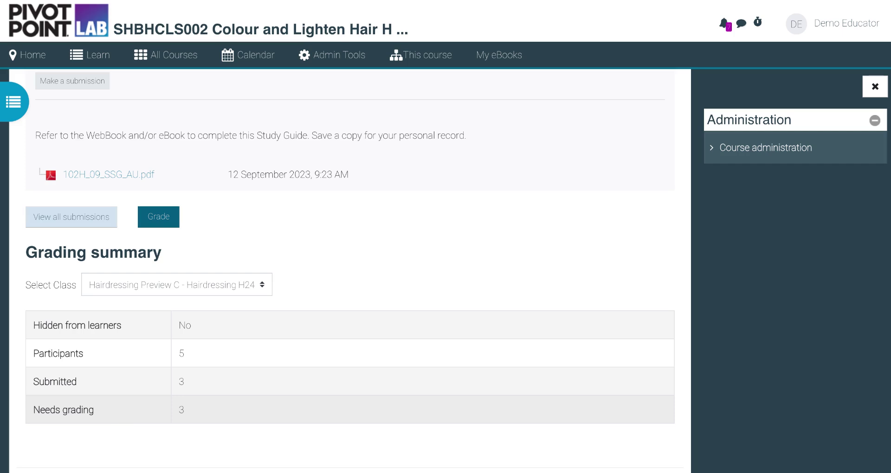
{"action": "scroll", "coordinate": [222, 399], "scroll_direction": "down", "scroll_amount": 1}
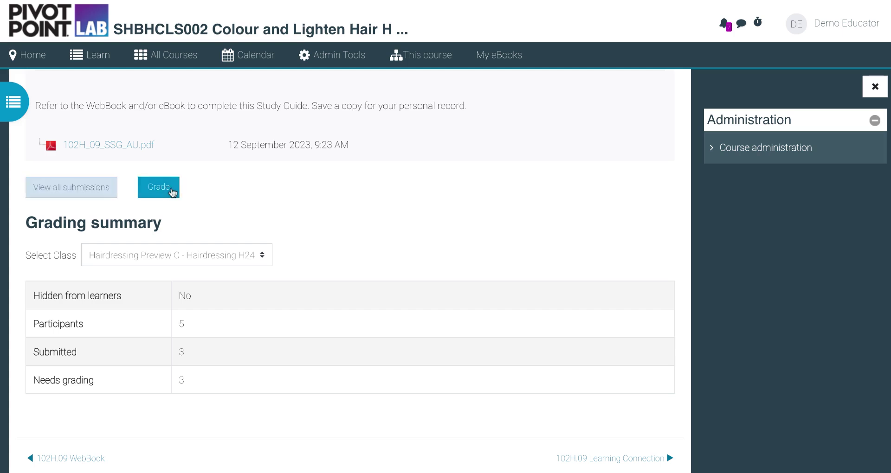
{"action": "left_click", "coordinate": [59, 197]}
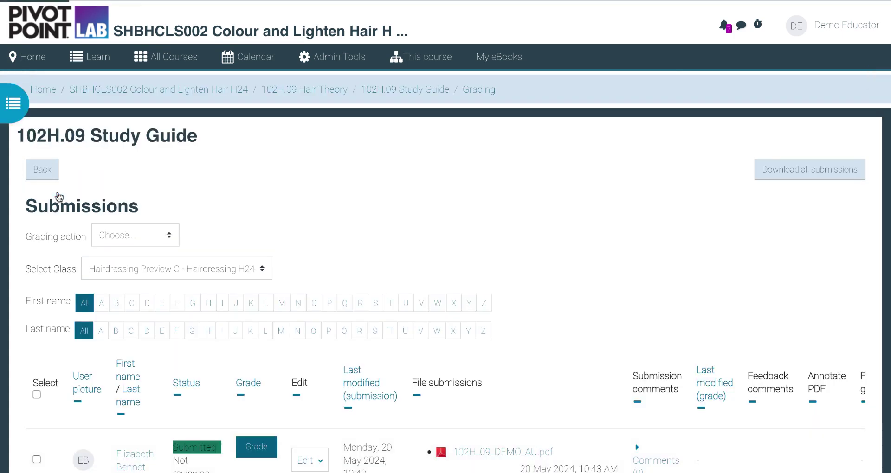
Review the learners' submission statuses and open the submission 102H_09_TSG_AU_DEMO_TR.pdf for grading
{"action": "scroll", "coordinate": [120, 277], "scroll_direction": "down", "scroll_amount": 3}
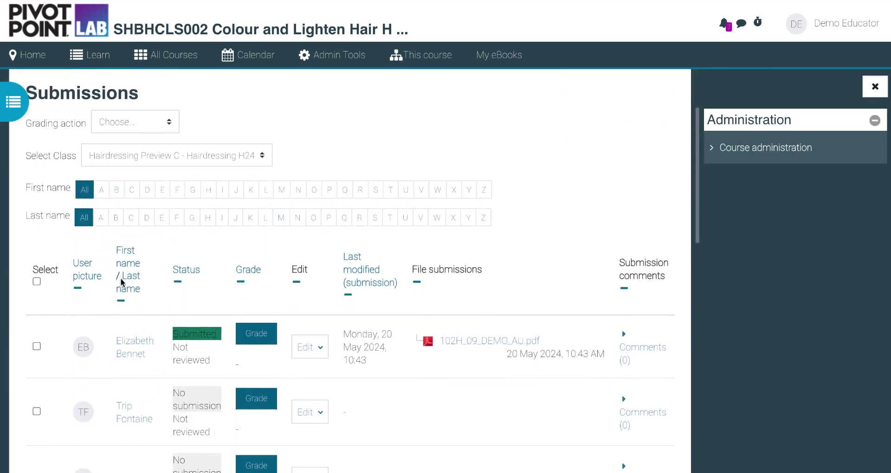
{"action": "scroll", "coordinate": [122, 281], "scroll_direction": "down", "scroll_amount": 2}
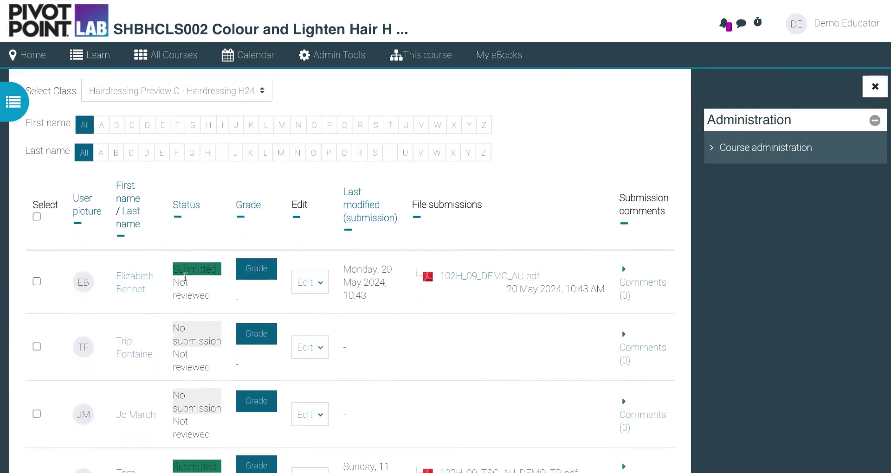
{"action": "scroll", "coordinate": [197, 406], "scroll_direction": "down", "scroll_amount": 3}
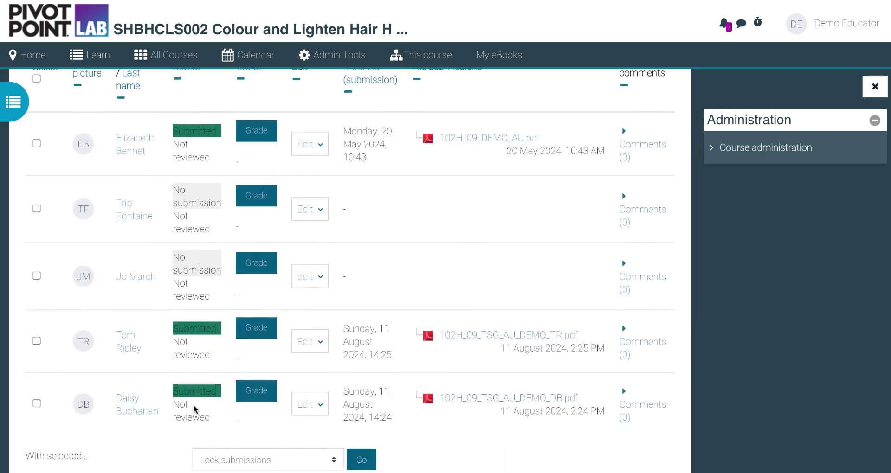
{"action": "scroll", "coordinate": [237, 397], "scroll_direction": "down", "scroll_amount": 1}
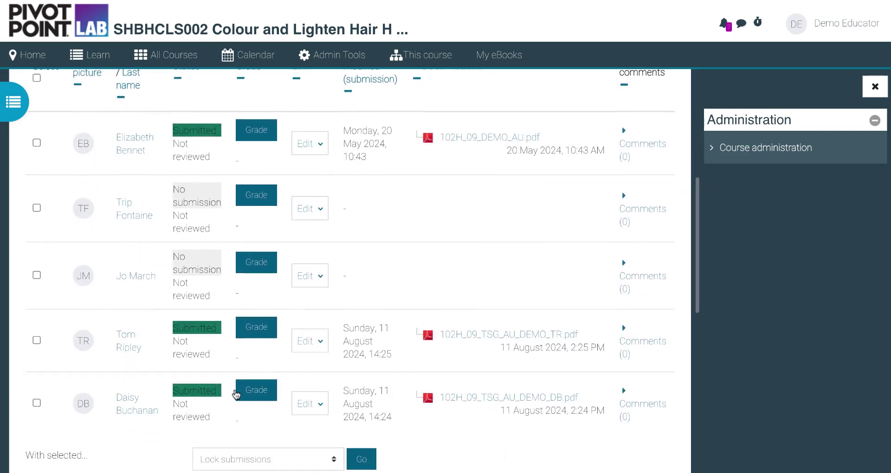
{"action": "scroll", "coordinate": [237, 395], "scroll_direction": "up", "scroll_amount": 1}
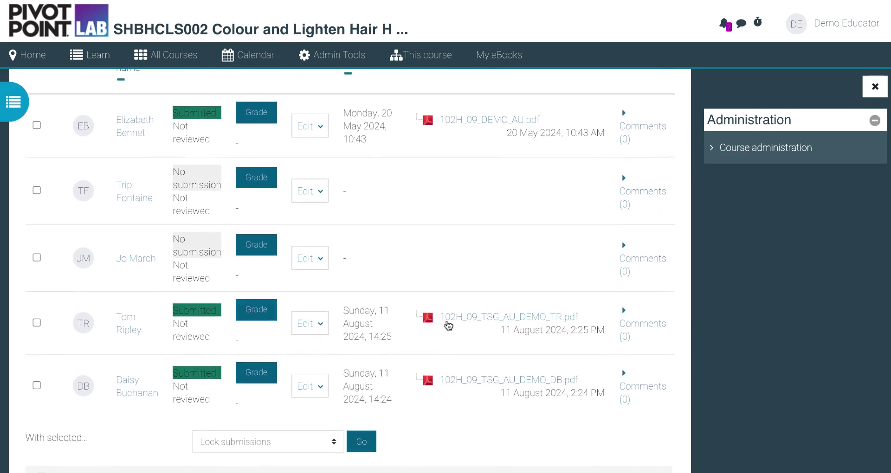
{"action": "left_click", "coordinate": [252, 318]}
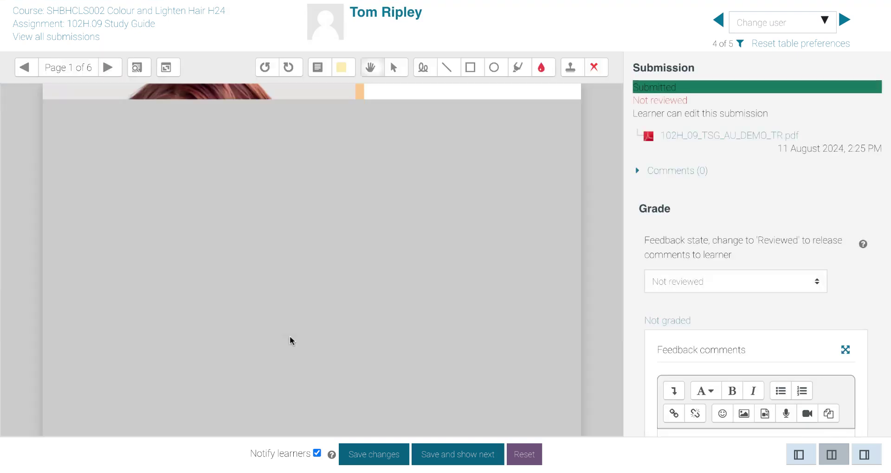
Read through the learner's submitted study guide from page 1 to the end of page 4
{"action": "scroll", "coordinate": [289, 336], "scroll_direction": "down", "scroll_amount": 6}
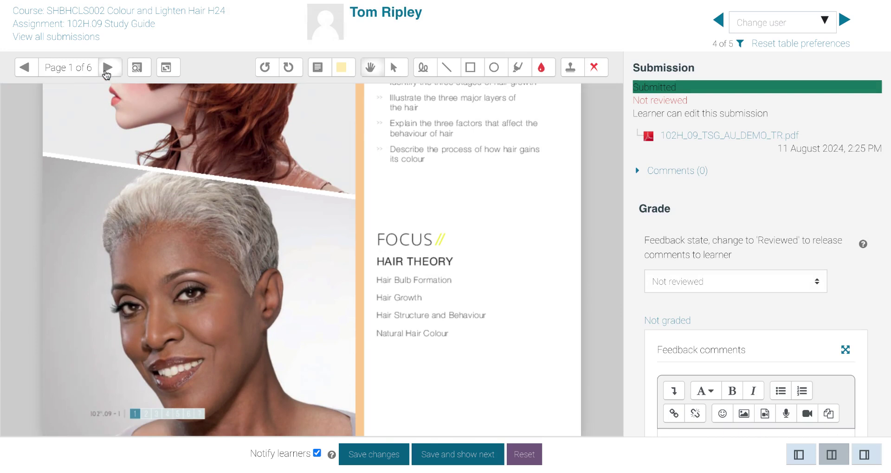
{"action": "left_click", "coordinate": [107, 67]}
{"action": "scroll", "coordinate": [177, 278], "scroll_direction": "down", "scroll_amount": 2}
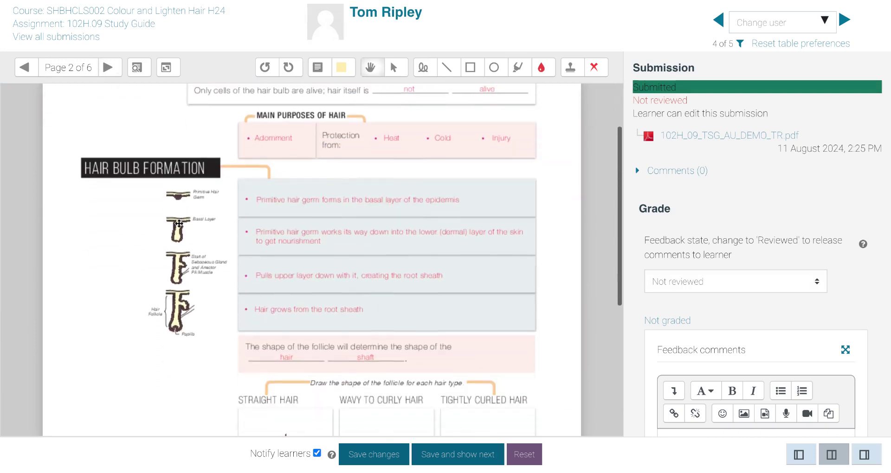
{"action": "scroll", "coordinate": [179, 224], "scroll_direction": "down", "scroll_amount": 5}
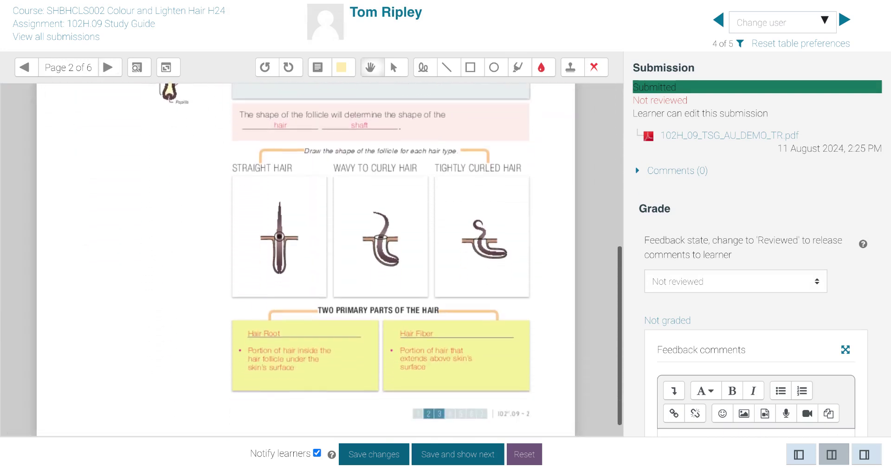
{"action": "left_click", "coordinate": [108, 68]}
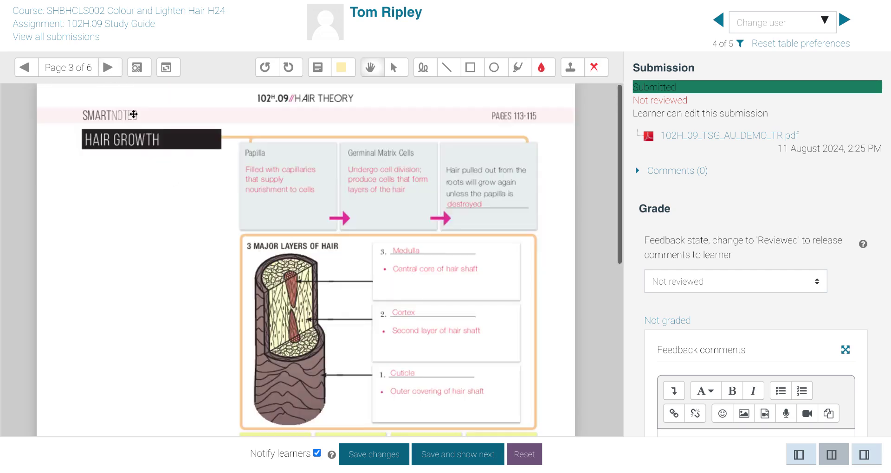
{"action": "scroll", "coordinate": [220, 268], "scroll_direction": "down", "scroll_amount": 3}
{"action": "scroll", "coordinate": [220, 268], "scroll_direction": "down", "scroll_amount": 5}
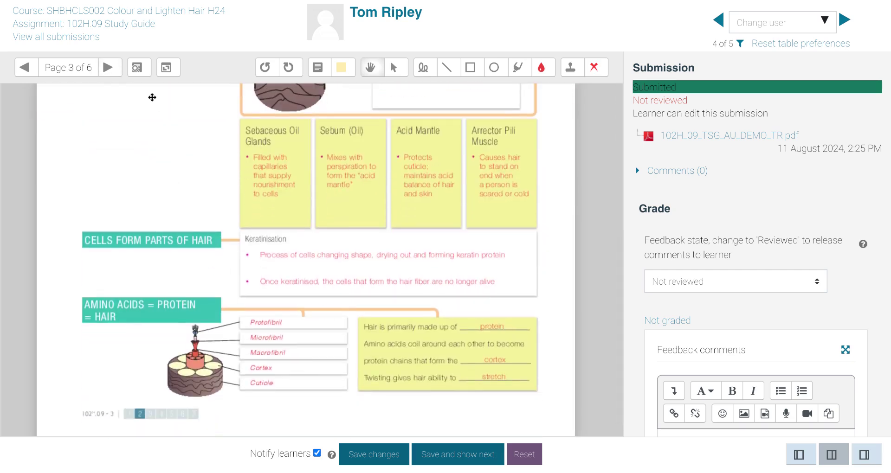
{"action": "left_click", "coordinate": [107, 68]}
{"action": "scroll", "coordinate": [157, 241], "scroll_direction": "down", "scroll_amount": 6}
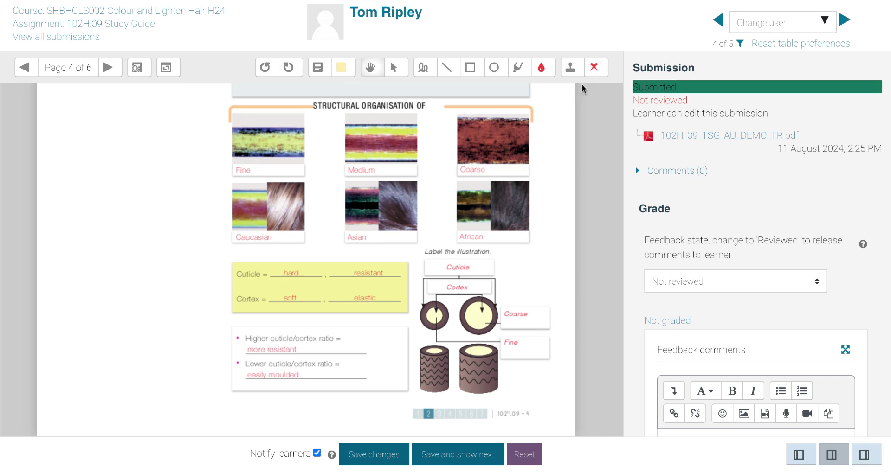
Stamp a green tick on page 4 beside the Coarse and African hair structure images
{"action": "left_click", "coordinate": [594, 67]}
{"action": "left_click", "coordinate": [593, 167]}
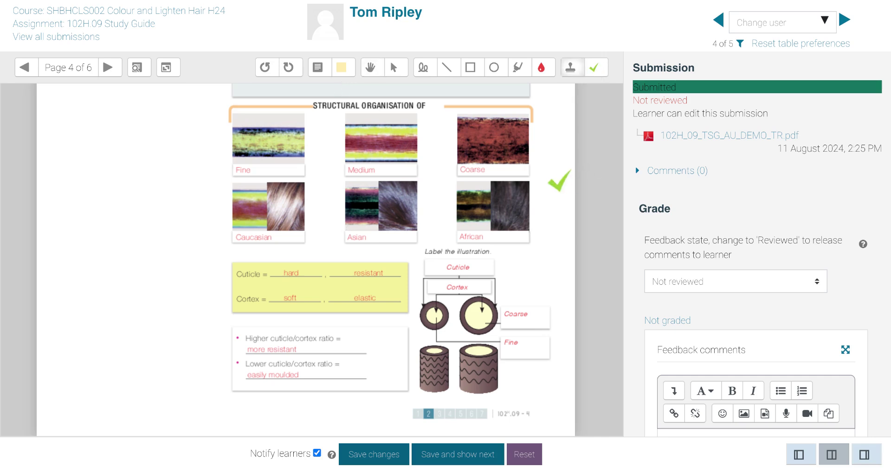
{"action": "left_click", "coordinate": [547, 173]}
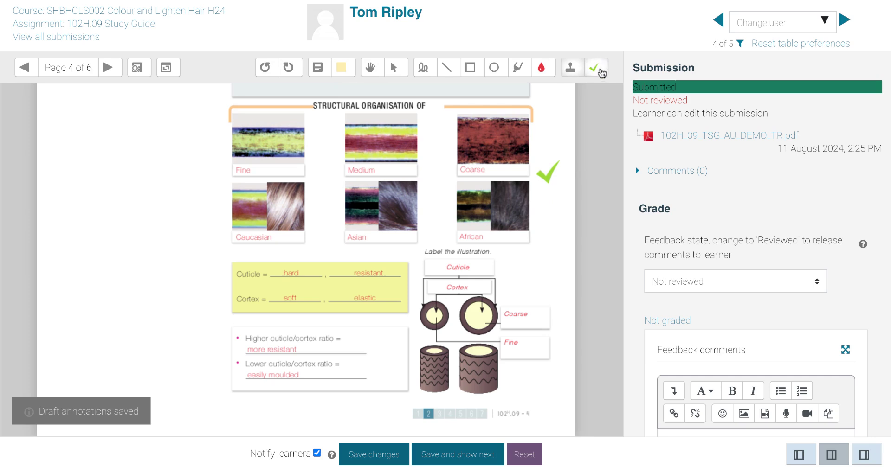
Add a yellow comment reading "Great work" plus the learner's first name beside the Fine hair image, and collapse it
{"action": "left_click", "coordinate": [341, 67]}
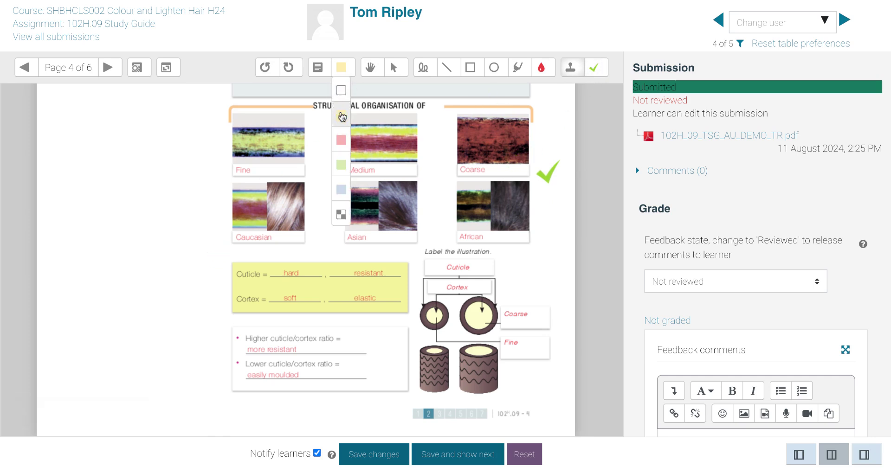
{"action": "left_click", "coordinate": [341, 115]}
{"action": "mouse_move", "coordinate": [158, 150]}
{"action": "left_mouse_down"}
{"action": "mouse_move", "coordinate": [206, 150]}
{"action": "mouse_move", "coordinate": [220, 222]}
{"action": "left_mouse_up"}
{"action": "type", "text": "Great work Tom"}
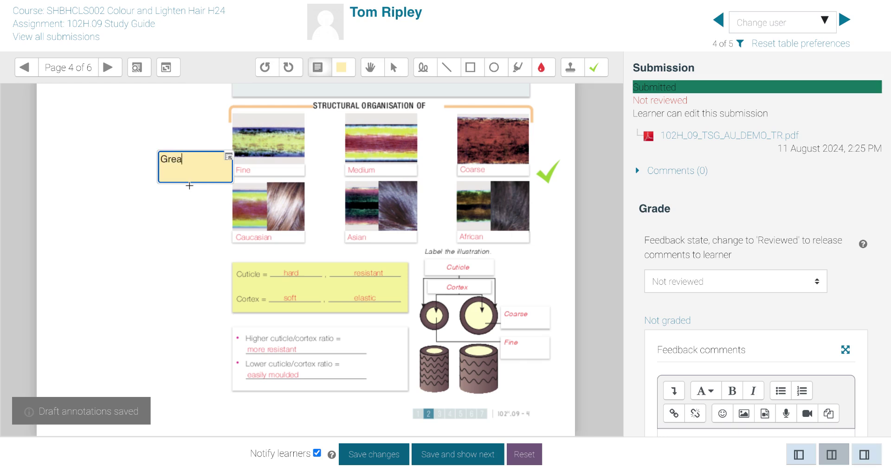
{"action": "key", "text": "Return"}
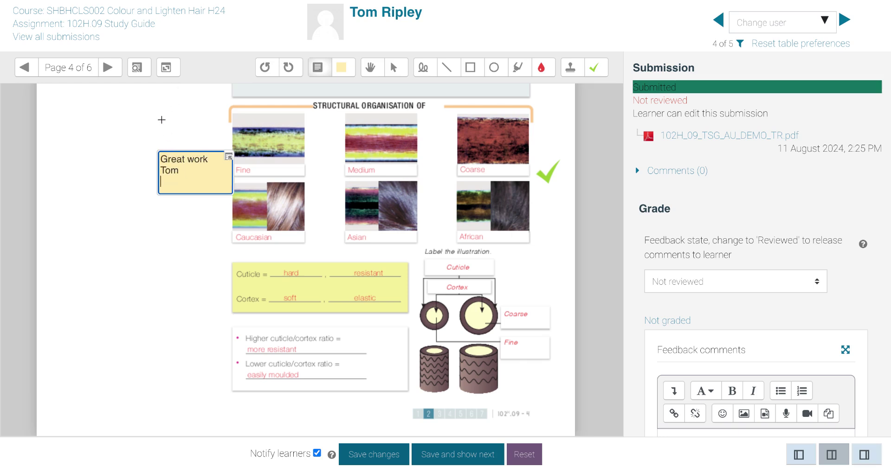
{"action": "left_click", "coordinate": [229, 157]}
{"action": "left_click", "coordinate": [203, 159]}
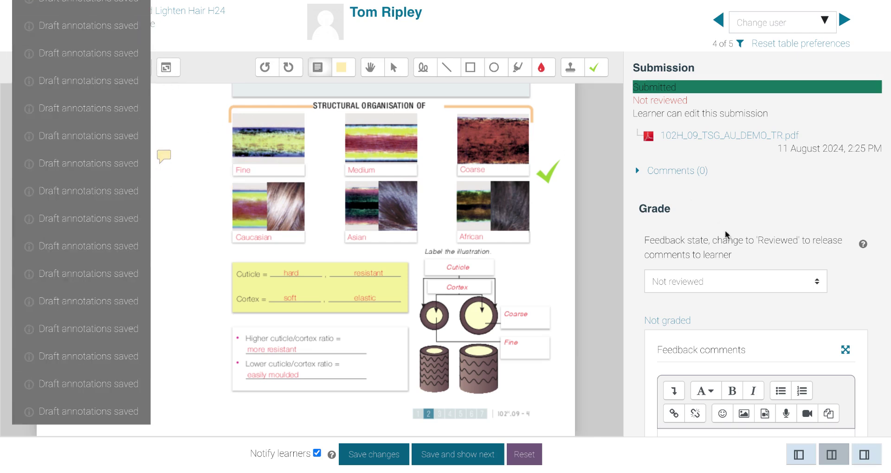
Enter the feedback comment "This is very thorough, well done." for the learner's submission
{"action": "scroll", "coordinate": [725, 231], "scroll_direction": "down", "scroll_amount": 1}
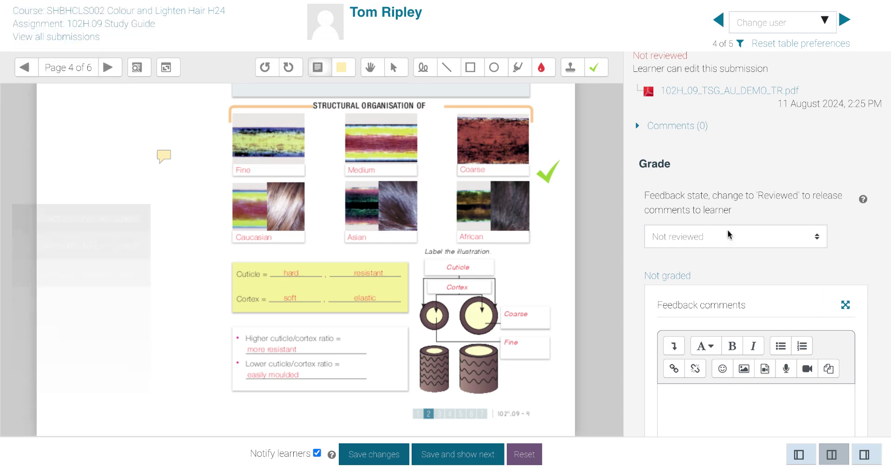
{"action": "scroll", "coordinate": [728, 233], "scroll_direction": "down", "scroll_amount": 1}
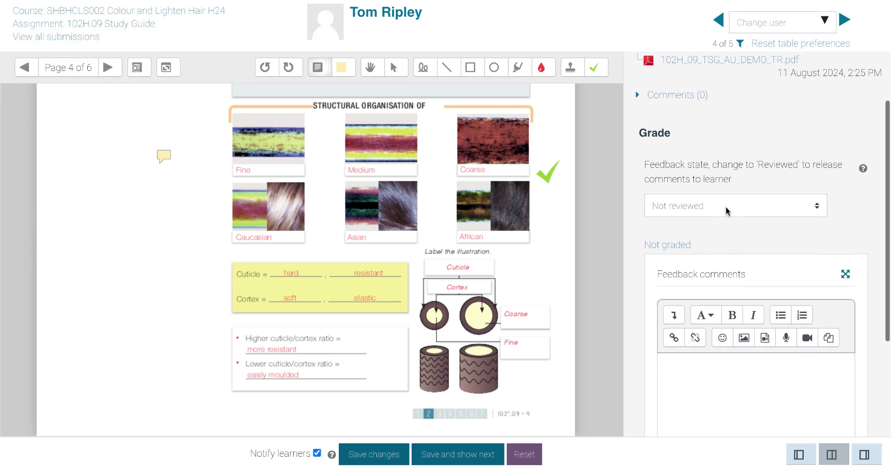
{"action": "scroll", "coordinate": [725, 207], "scroll_direction": "down", "scroll_amount": 1}
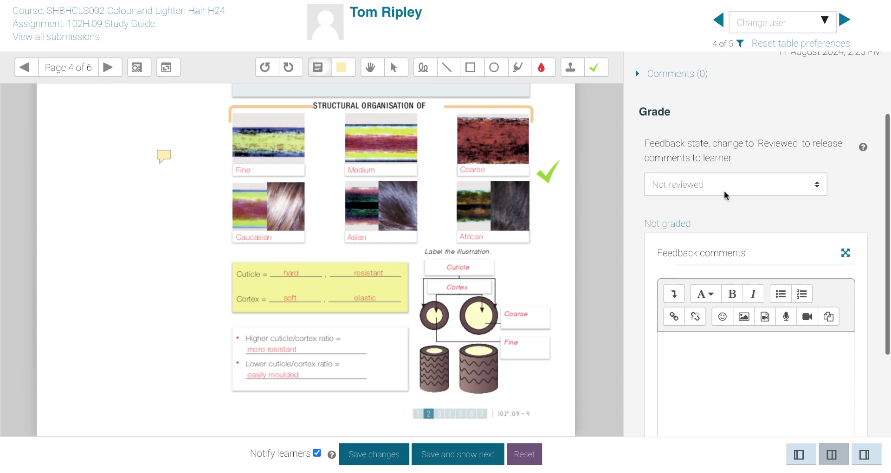
{"action": "left_click", "coordinate": [724, 187]}
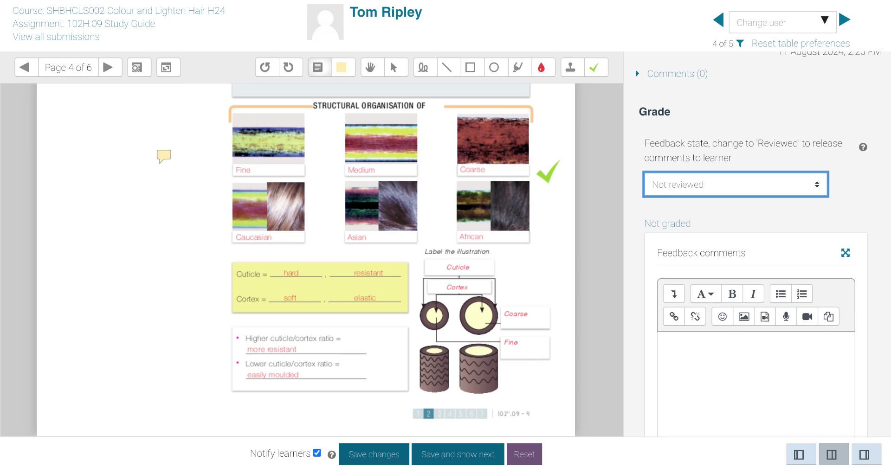
{"action": "left_click", "coordinate": [747, 370]}
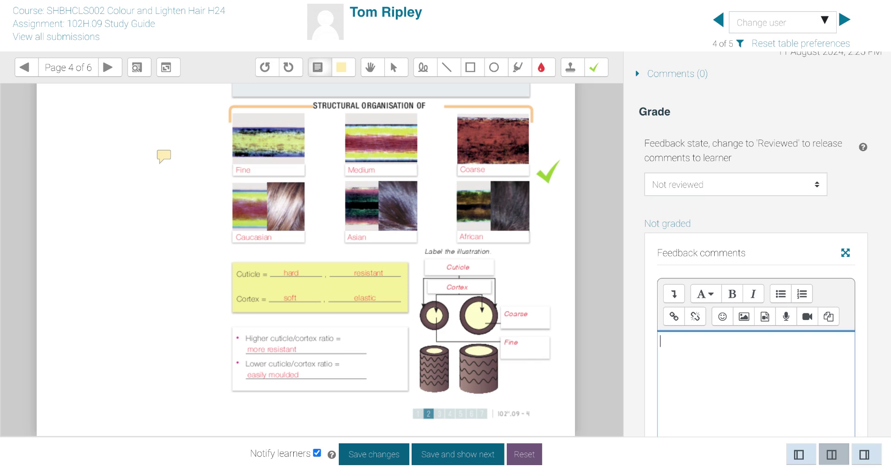
{"action": "scroll", "coordinate": [765, 260], "scroll_direction": "down", "scroll_amount": 2}
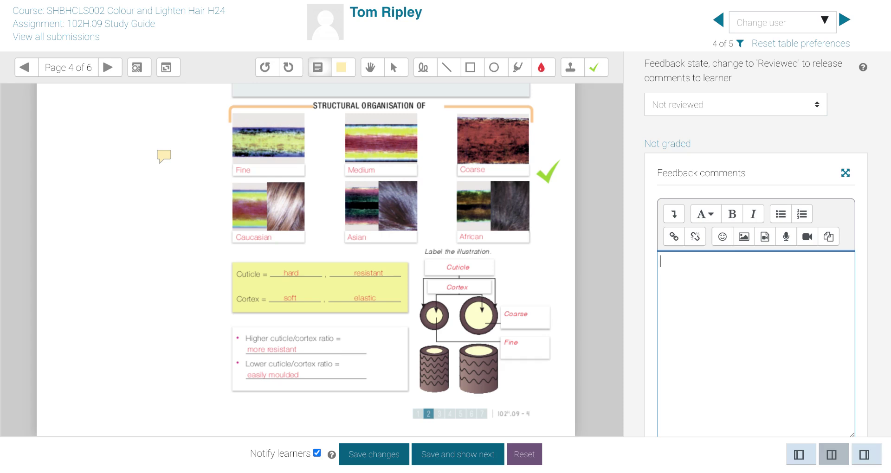
{"action": "type", "text": "This is very thorough, well done."}
{"action": "scroll", "coordinate": [784, 356], "scroll_direction": "down", "scroll_amount": 1}
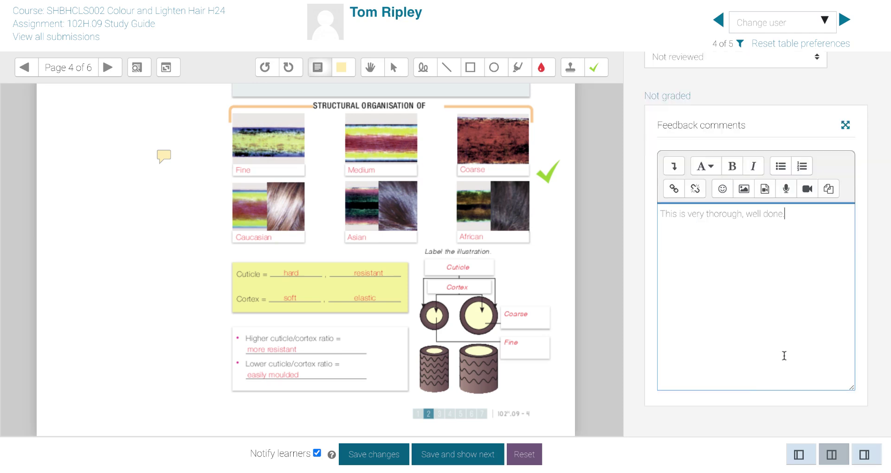
Set the feedback state to "Reviewed, feedback comments released" and save the grading changes
{"action": "scroll", "coordinate": [784, 356], "scroll_direction": "up", "scroll_amount": 3}
{"action": "left_click", "coordinate": [801, 195]}
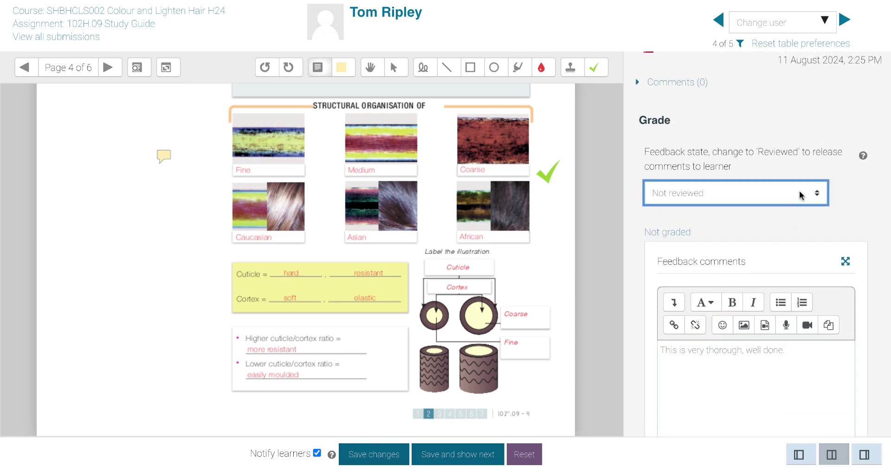
{"action": "key", "text": "Down"}
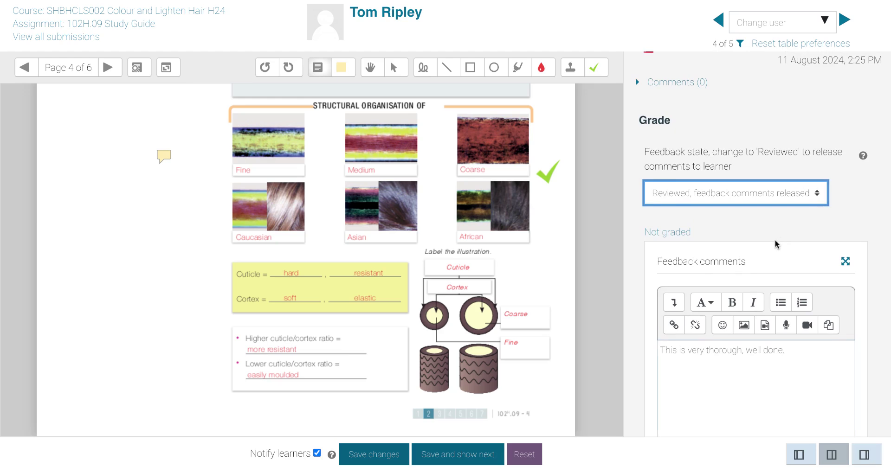
{"action": "scroll", "coordinate": [777, 250], "scroll_direction": "down", "scroll_amount": 3}
{"action": "left_click", "coordinate": [379, 455]}
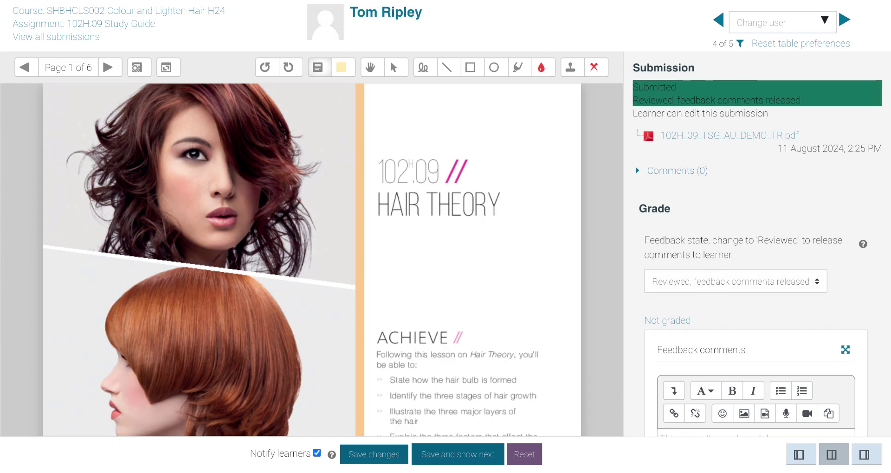
Return to the assignment's submissions list, reload it and check the graded learner's status
{"action": "scroll", "coordinate": [135, 199], "scroll_direction": "down", "scroll_amount": 5}
{"action": "scroll", "coordinate": [135, 200], "scroll_direction": "down", "scroll_amount": 2}
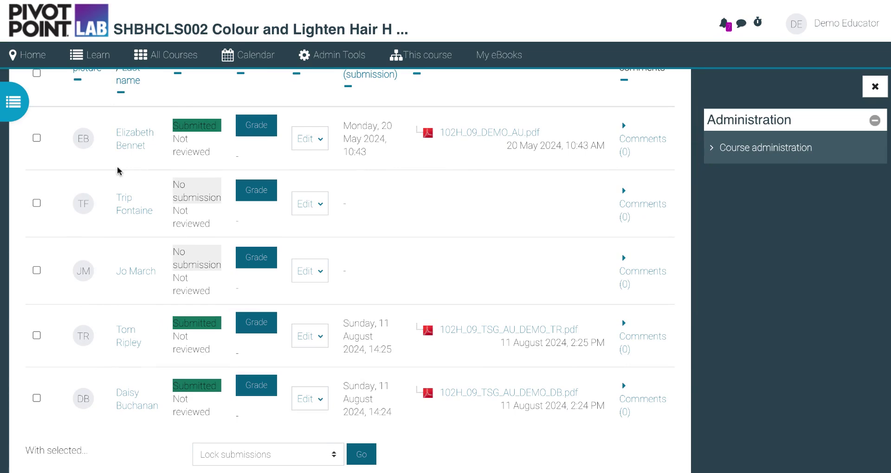
{"action": "key", "text": "F5"}
{"action": "scroll", "coordinate": [131, 236], "scroll_direction": "down", "scroll_amount": 5}
{"action": "scroll", "coordinate": [130, 237], "scroll_direction": "down", "scroll_amount": 2}
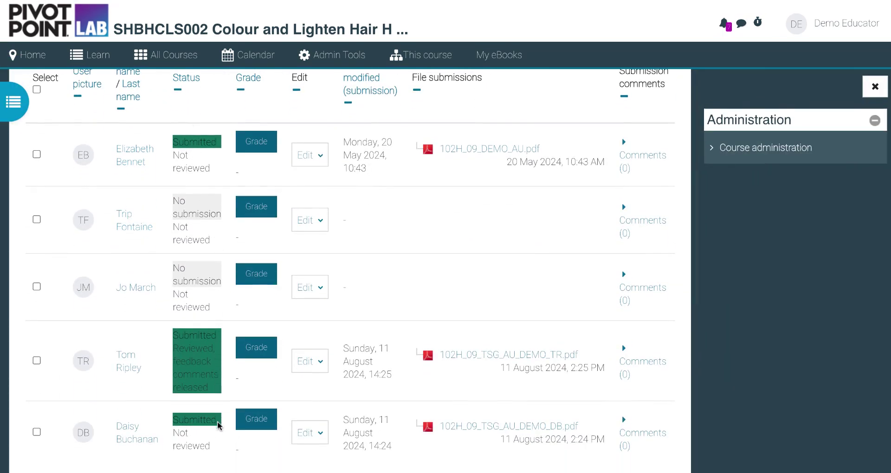
{"action": "scroll", "coordinate": [218, 431], "scroll_direction": "down", "scroll_amount": 1}
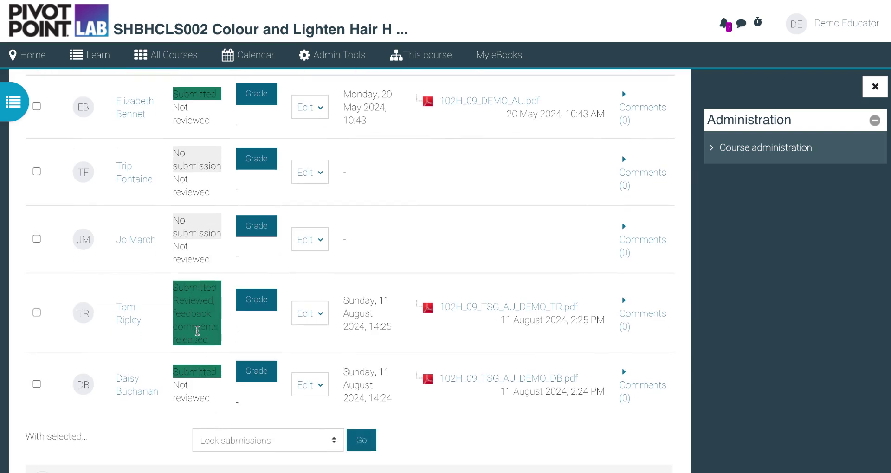